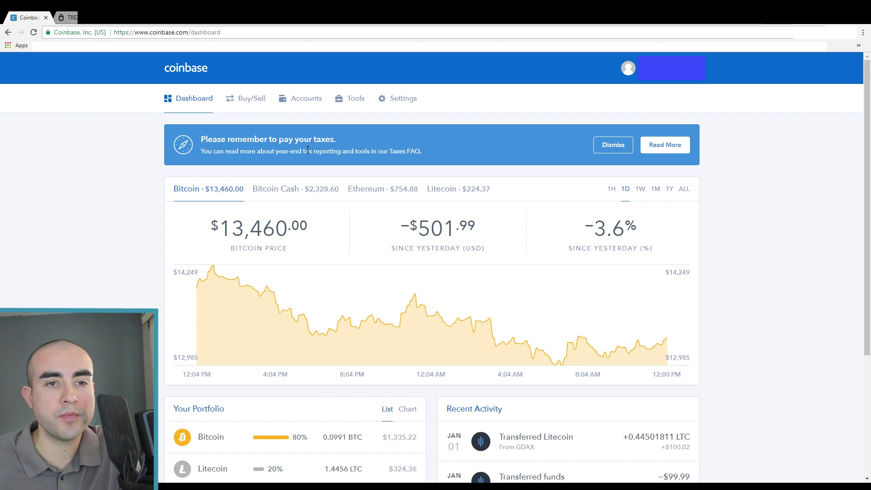
# Step: Go to Accounts and open the LTC Wallet's transactions
pyautogui.click(310, 102)
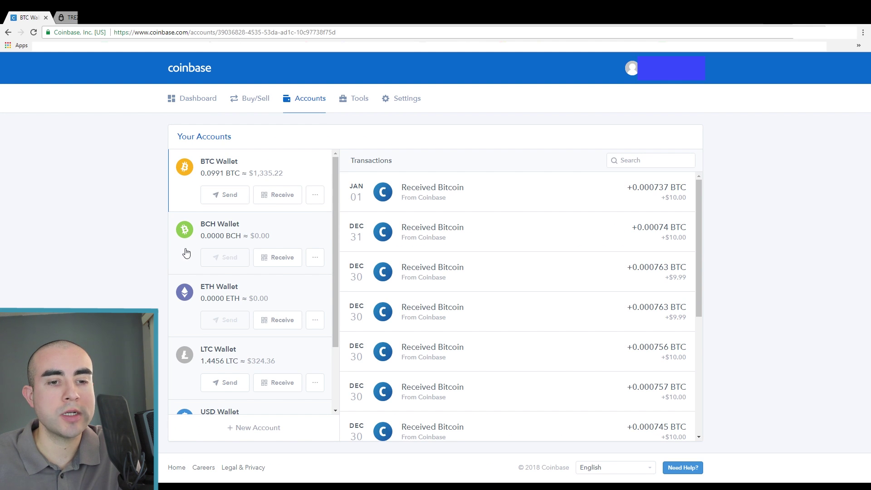
pyautogui.click(206, 356)
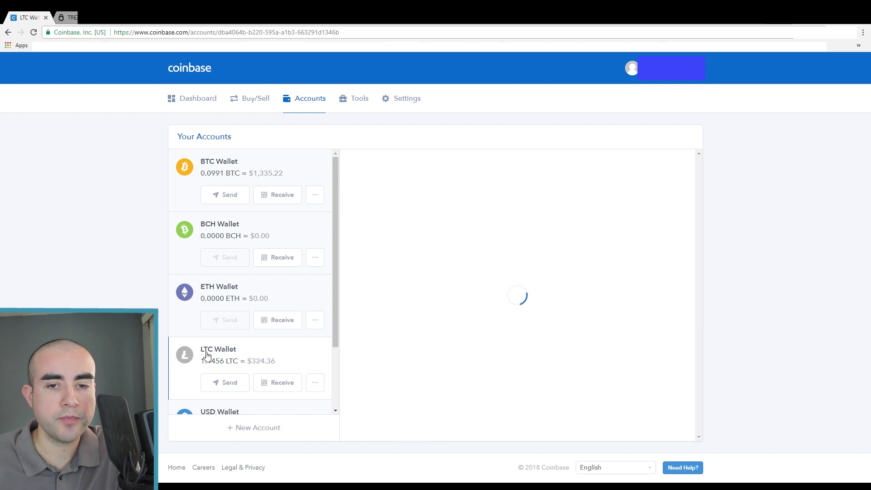
# Step: Open the Send LTC form with the Recipient field ready, then switch to the TREZOR tab
pyautogui.click(237, 387)
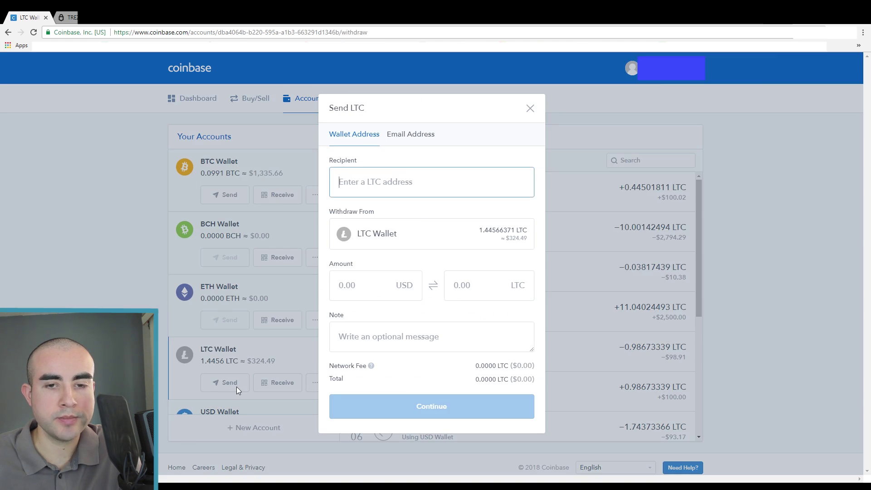
pyautogui.click(384, 190)
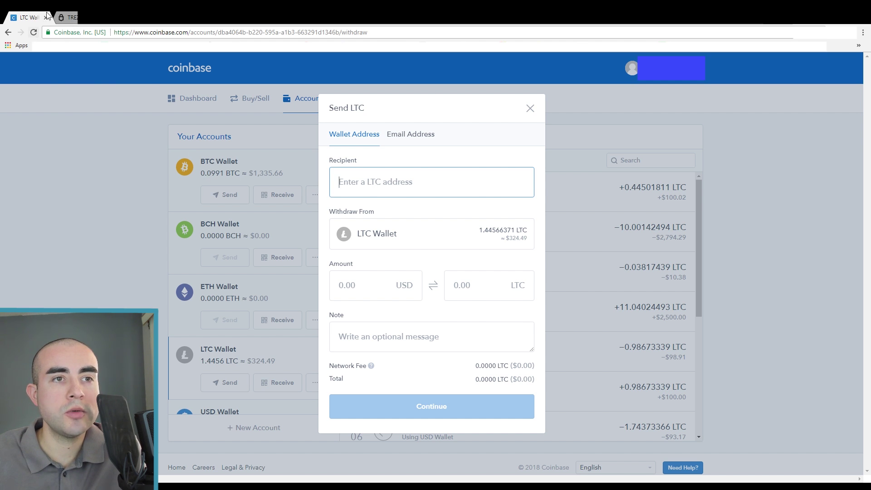
pyautogui.click(68, 17)
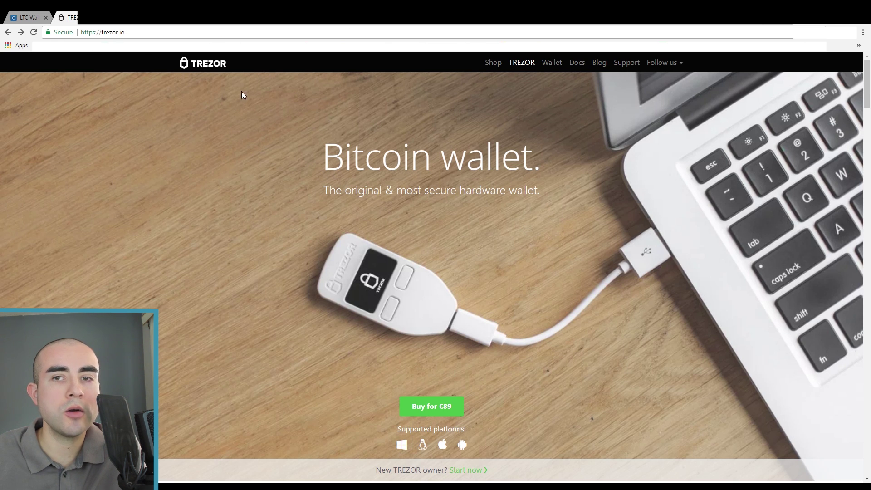
# Step: Open TREZOR Wallet and unlock the device with its PIN to reach Litecoin Legacy Account #1
pyautogui.click(553, 65)
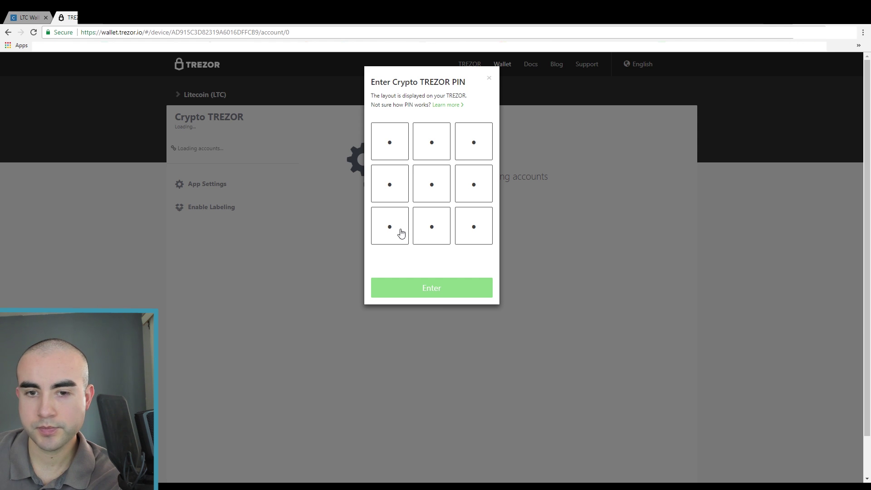
pyautogui.click(399, 193)
pyautogui.click(388, 152)
pyautogui.click(389, 151)
pyautogui.click(429, 186)
pyautogui.click(442, 230)
pyautogui.click(431, 141)
pyautogui.click(482, 140)
pyautogui.click(475, 224)
pyautogui.click(431, 288)
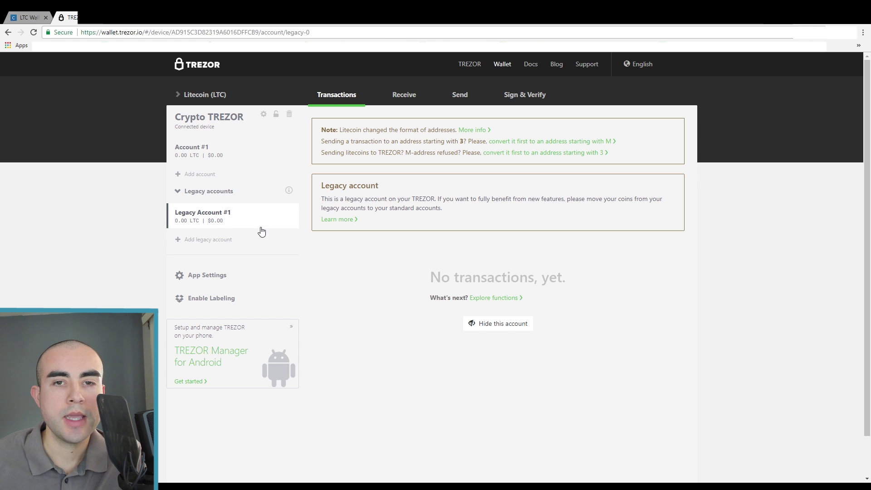
# Step: Display and verify a fresh Litecoin receiving address for Legacy Account #1
pyautogui.click(405, 98)
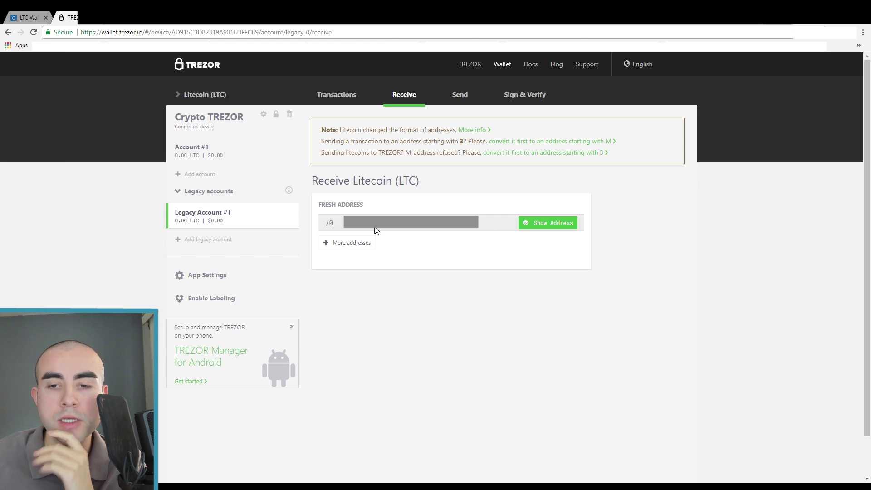
pyautogui.click(562, 225)
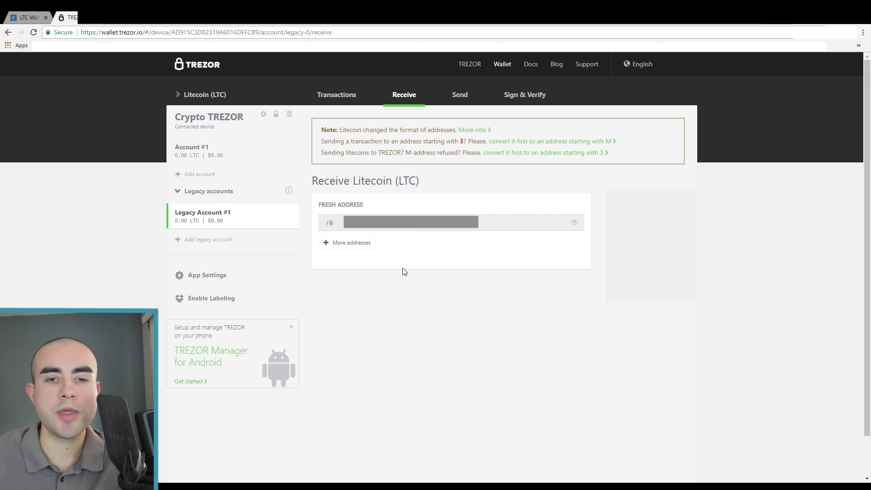
pyautogui.click(40, 15)
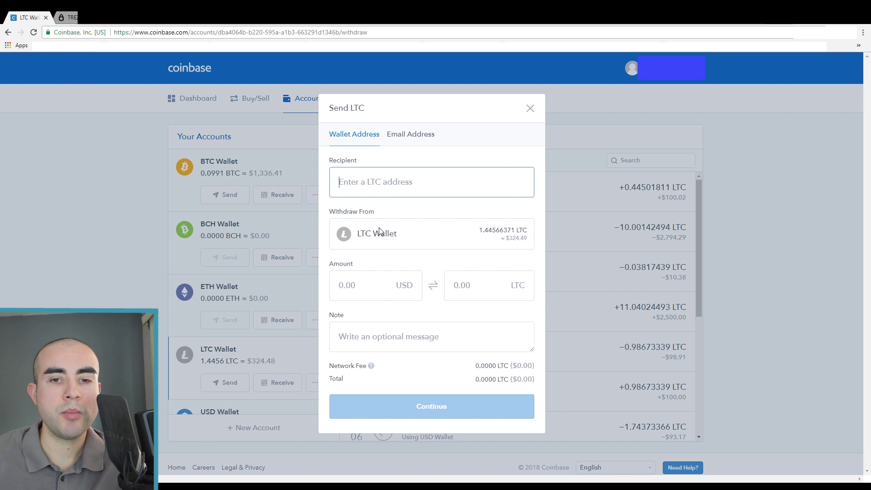
# Step: Paste the TREZOR address as recipient and trial an amount of 1 LTC, then clear it
pyautogui.hotkey('ctrl', 'v')
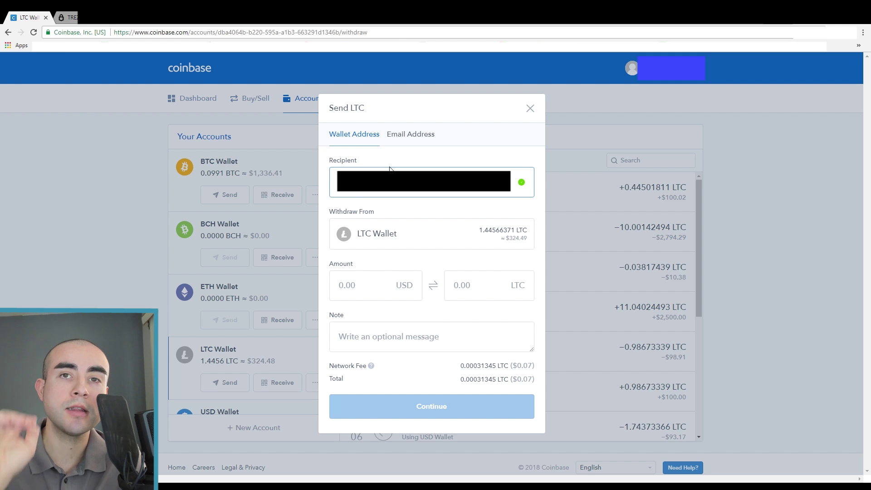
pyautogui.click(484, 286)
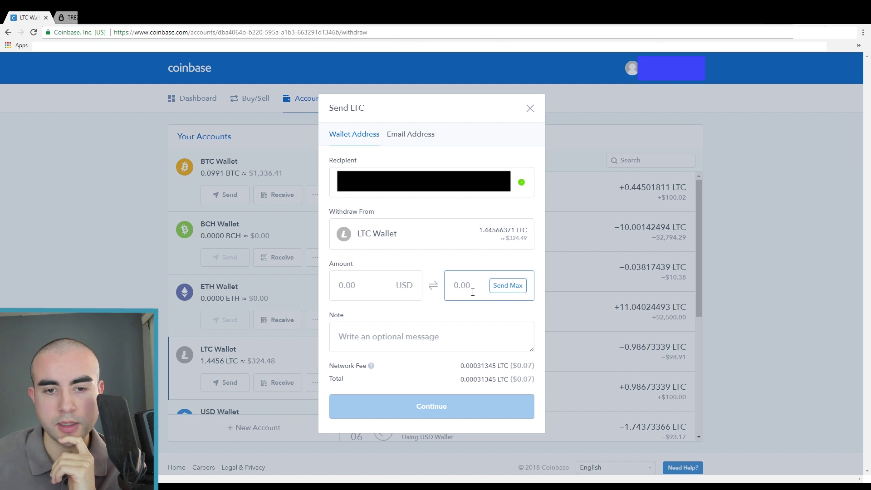
pyautogui.write('1')
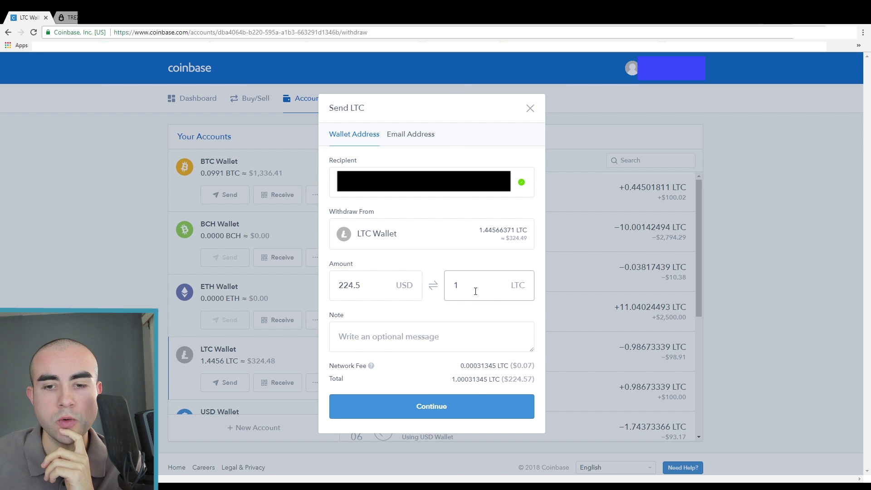
pyautogui.moveTo(473, 291); pyautogui.dragTo(427, 288)
pyautogui.press('BackSpace')
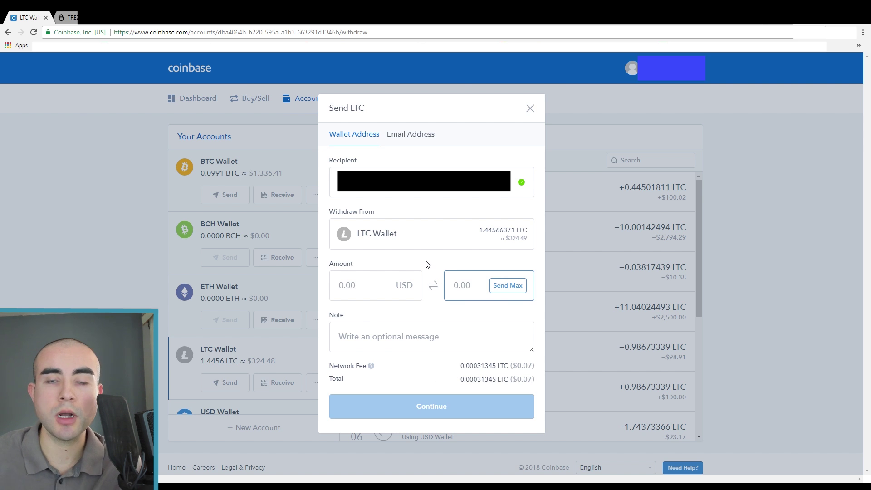
# Step: Try a $50 amount, clear it, and settle on 1 LTC (224.50 USD)
pyautogui.click(378, 293)
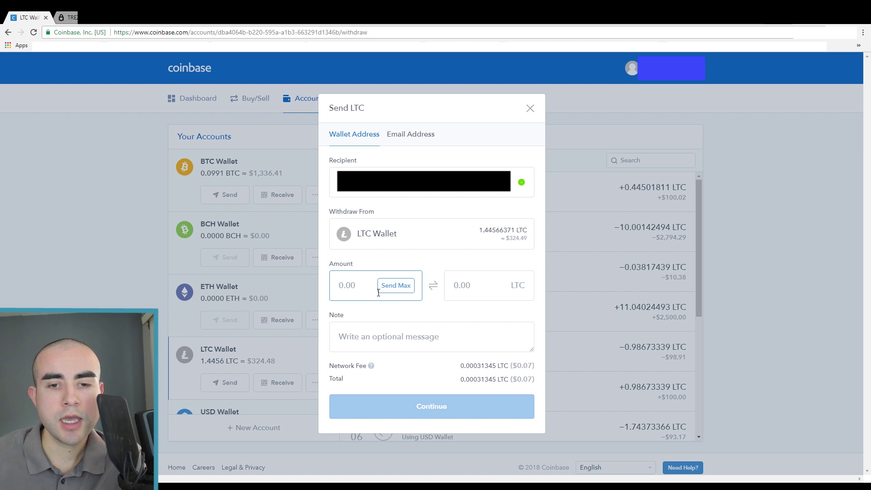
pyautogui.write('50')
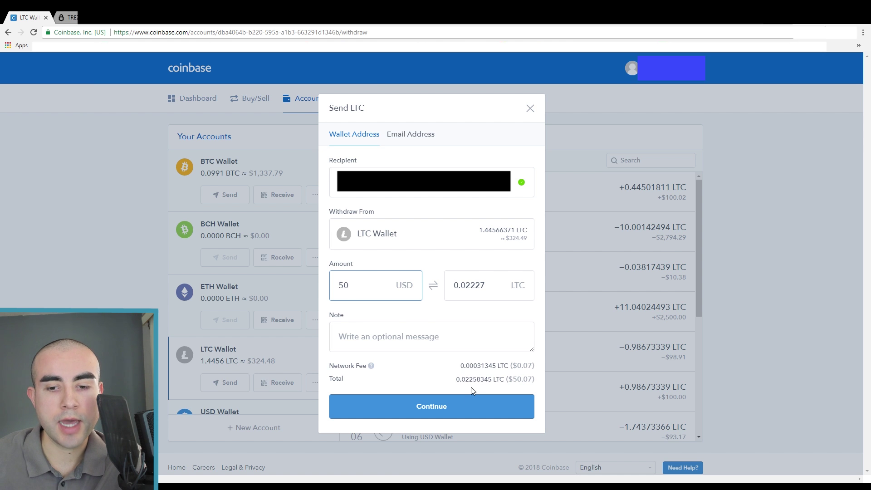
pyautogui.moveTo(362, 285); pyautogui.dragTo(306, 286)
pyautogui.press('BackSpace')
pyautogui.click(456, 293)
pyautogui.write('1')
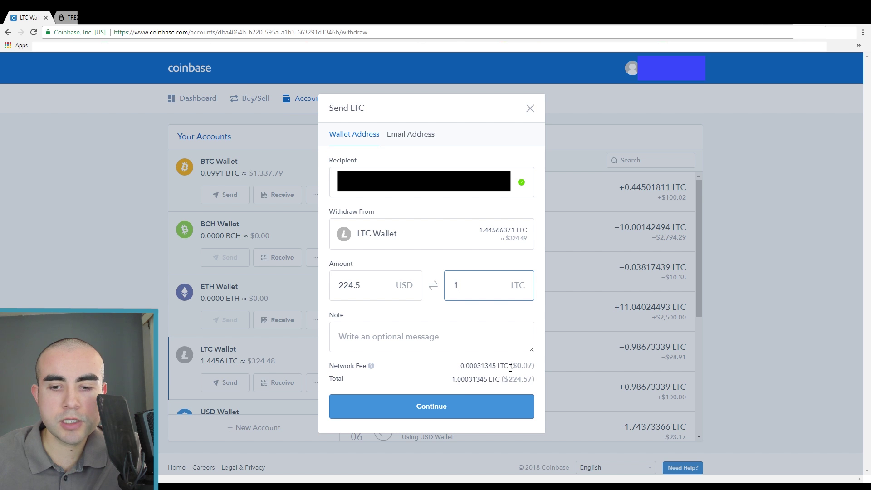
# Step: Confirm the 1 LTC send with the 2-step verification code and view the pending transaction's details
pyautogui.click(411, 345)
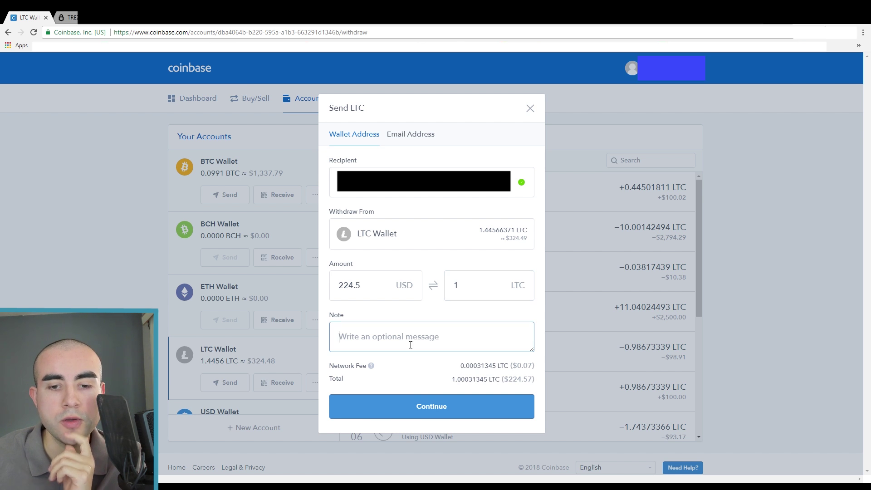
pyautogui.click(440, 409)
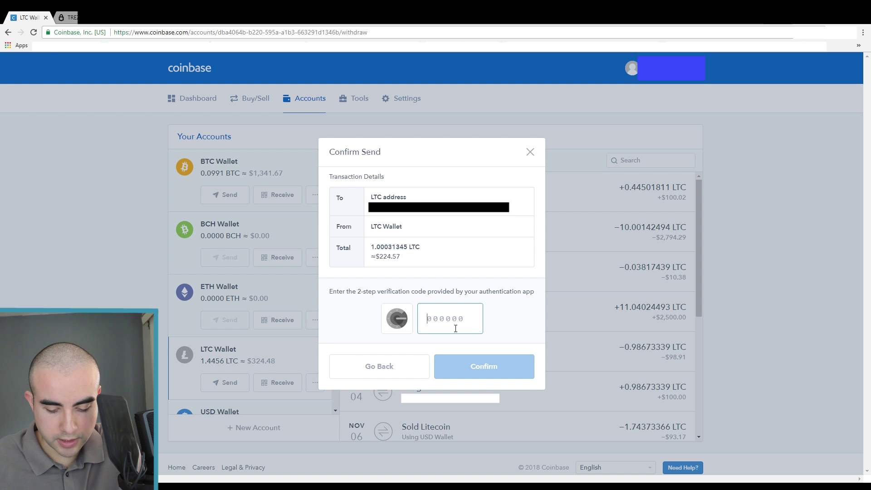
pyautogui.hotkey('ctrl', 'v')
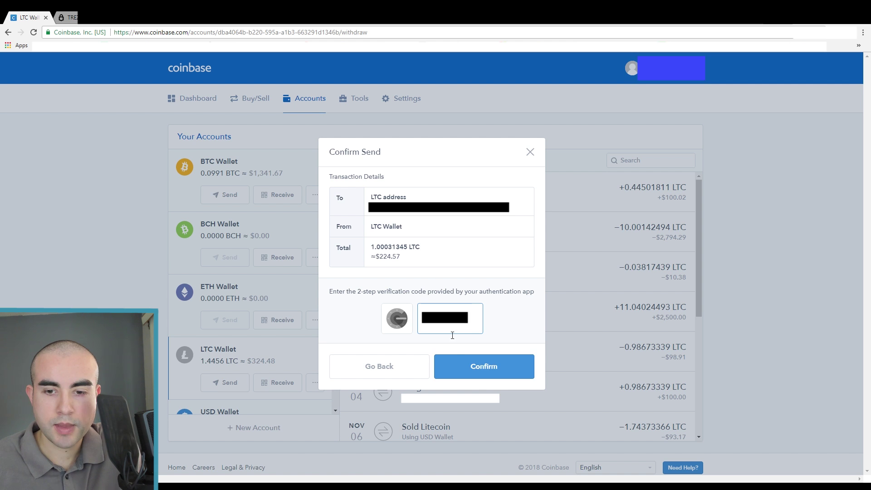
pyautogui.click(482, 366)
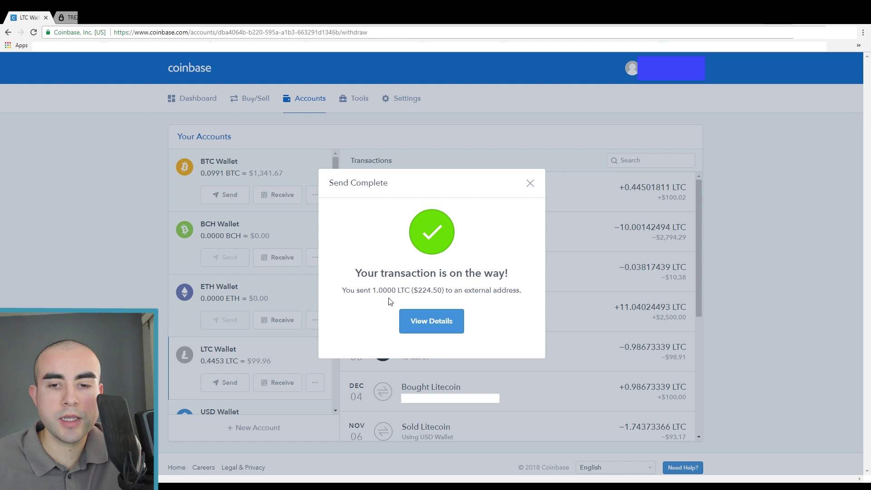
pyautogui.click(434, 320)
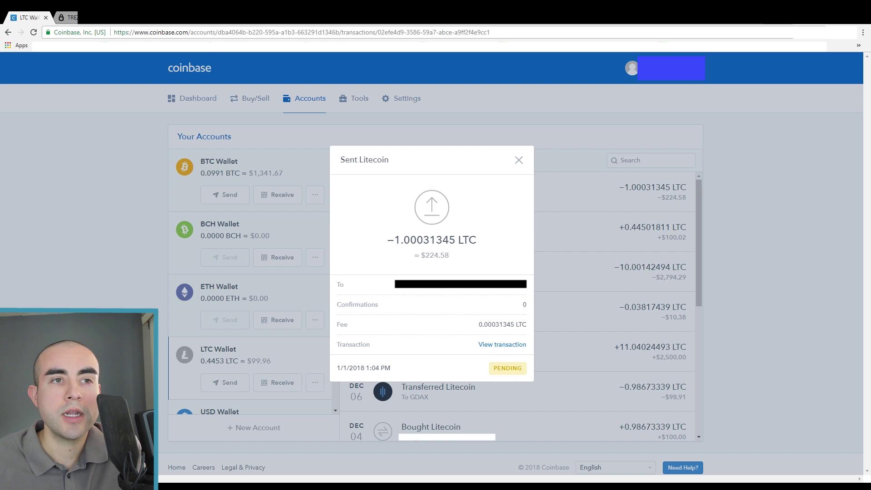
pyautogui.click(73, 17)
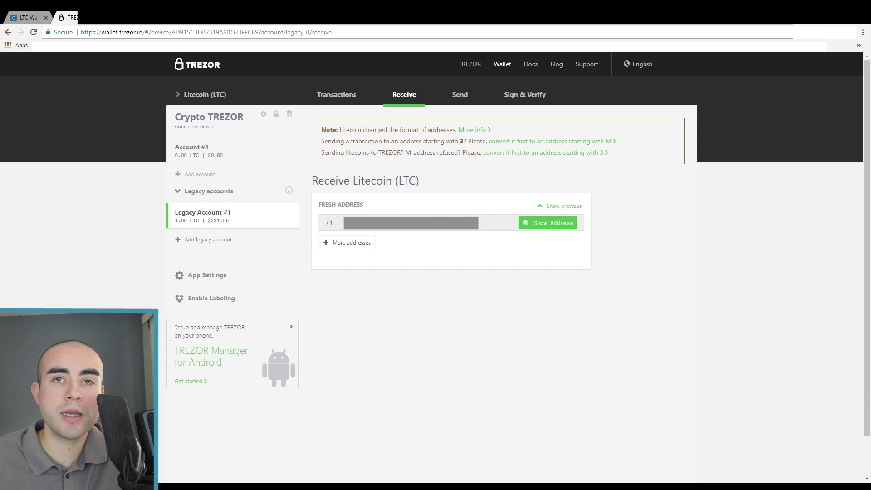
# Step: Open Legacy Account #1's transactions and scroll to the unconfirmed +1.00 LTC entry
pyautogui.click(30, 18)
pyautogui.click(68, 17)
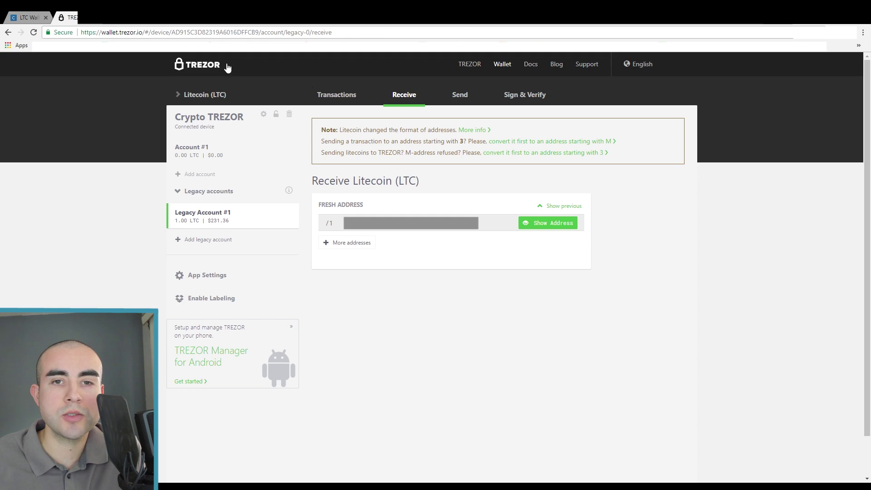
pyautogui.click(333, 99)
pyautogui.scroll(-1, 483, 265)
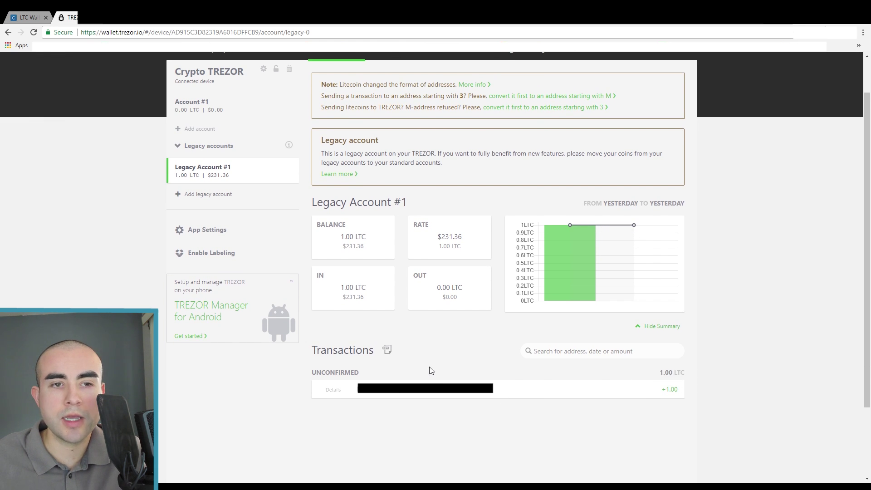
pyautogui.scroll(1, 331, 302)
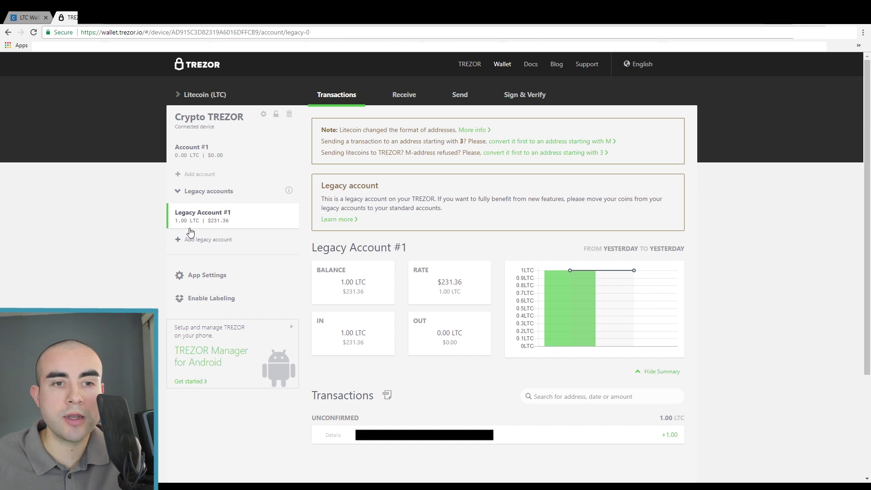
pyautogui.scroll(-1, 421, 373)
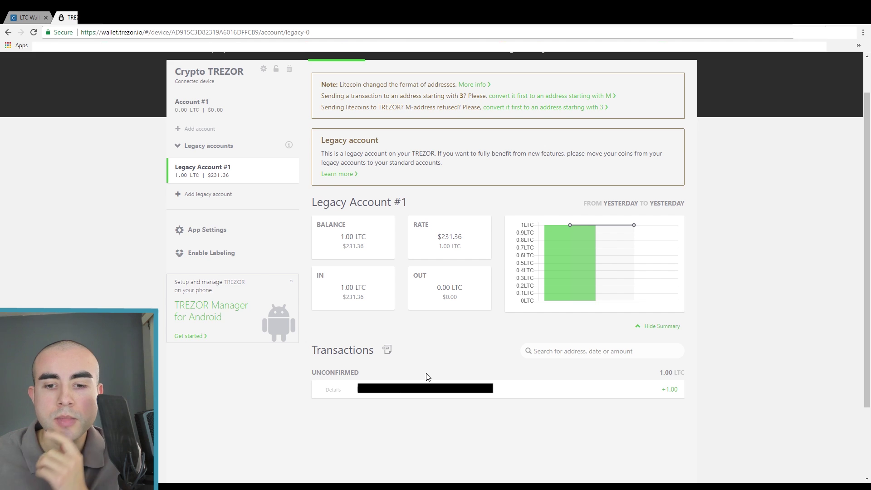
pyautogui.scroll(1, 421, 383)
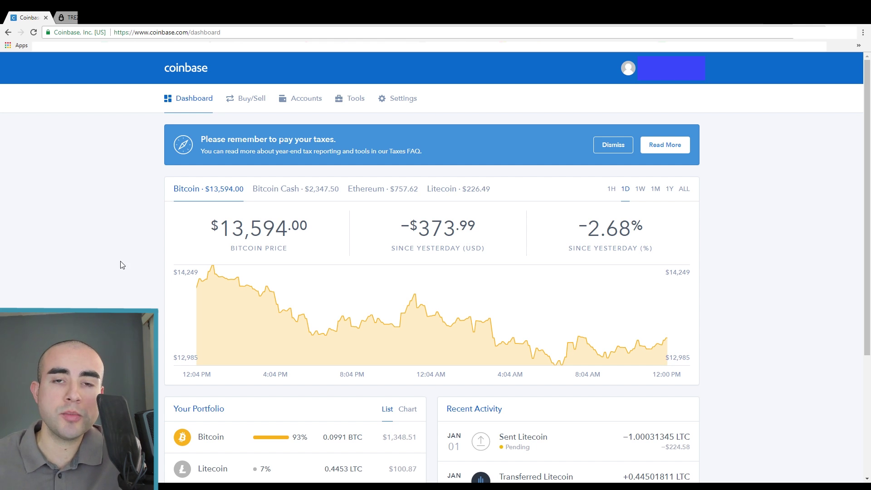
# Step: Open Accounts and start a Send BTC form from the BTC Wallet
pyautogui.click(307, 105)
pyautogui.scroll(-1, 234, 211)
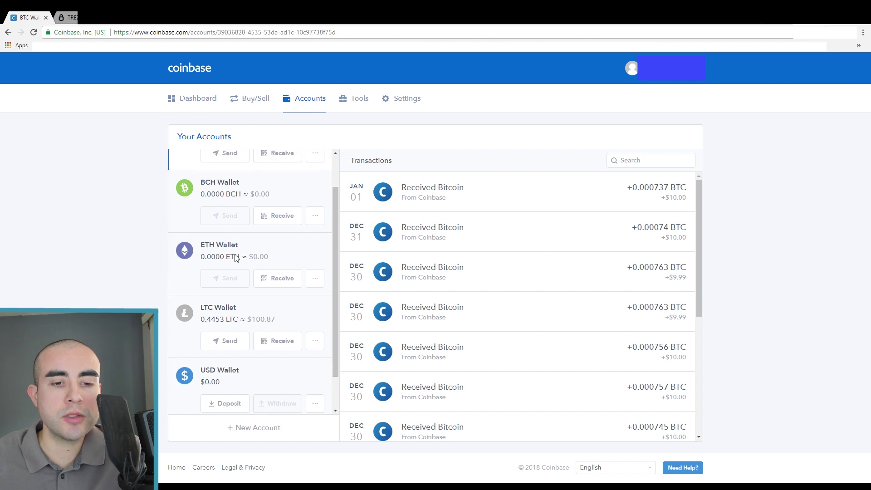
pyautogui.scroll(1, 253, 312)
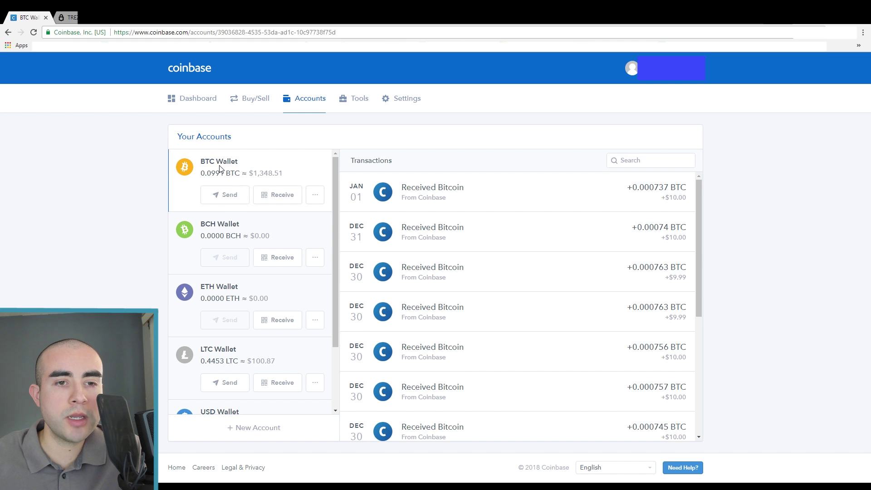
pyautogui.click(229, 195)
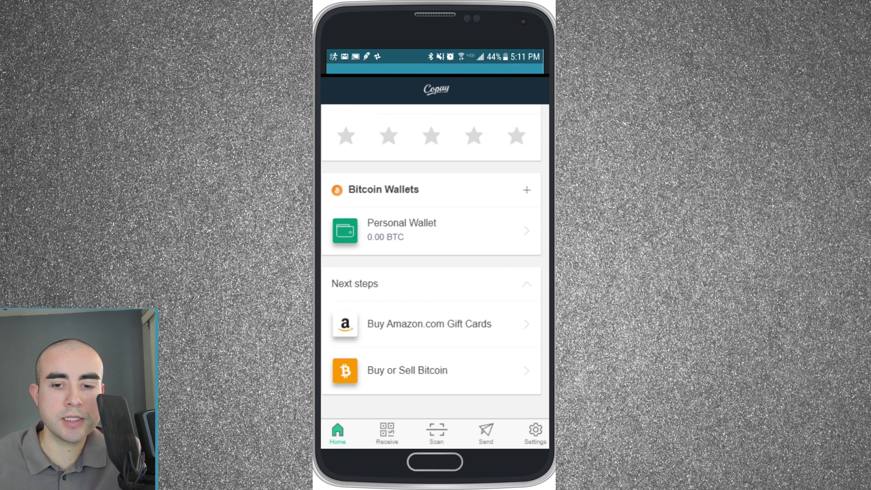
# Step: Show Copay's Personal Wallet receiving address and copy it
pyautogui.click(388, 436)
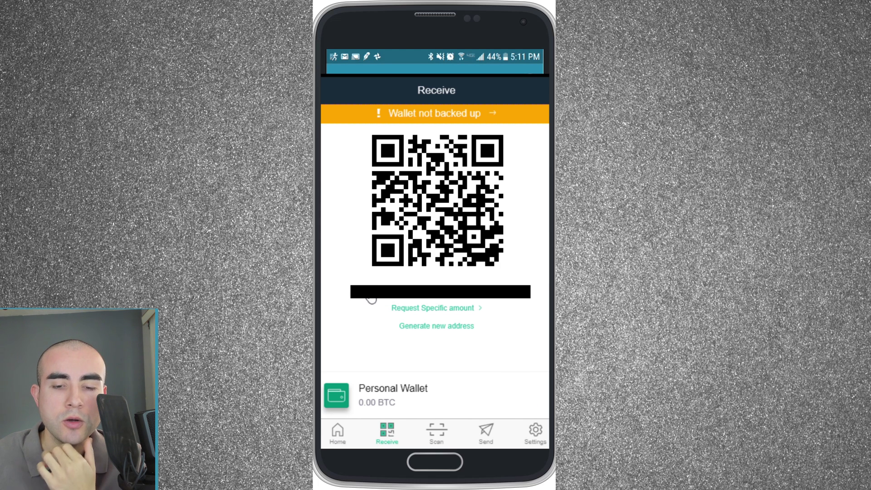
pyautogui.click(423, 295)
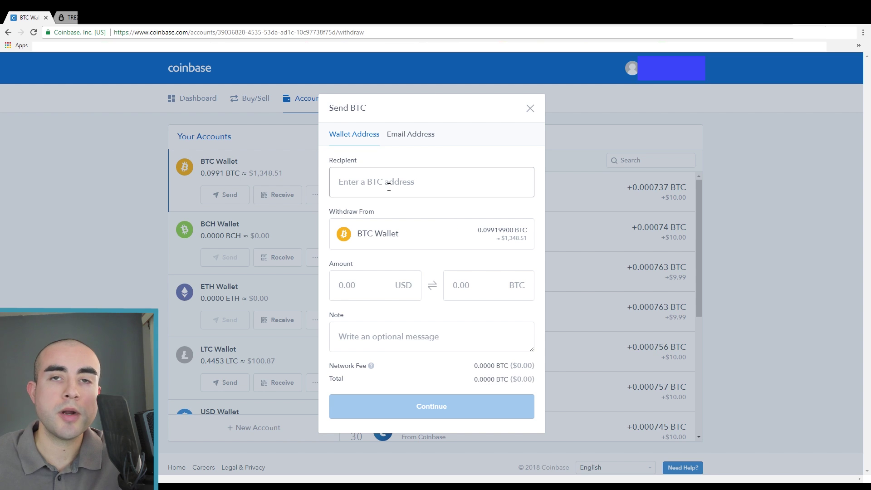
# Step: Paste the Copay address into Send BTC, cancel it, and view the LTC Wallet's pending send
pyautogui.click(380, 186)
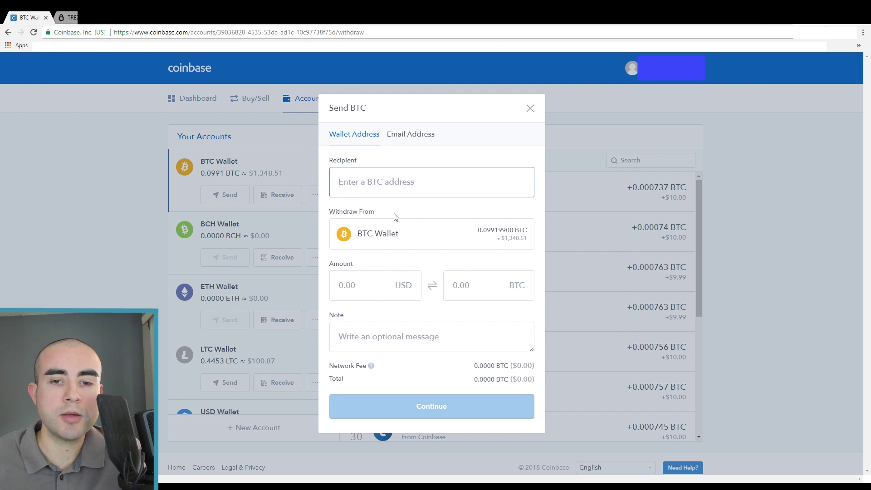
pyautogui.hotkey('ctrl', 'v')
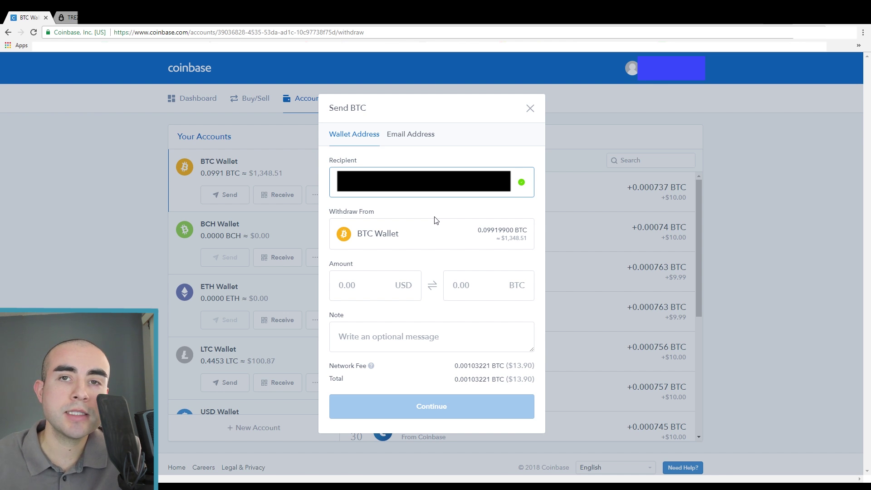
pyautogui.click(482, 289)
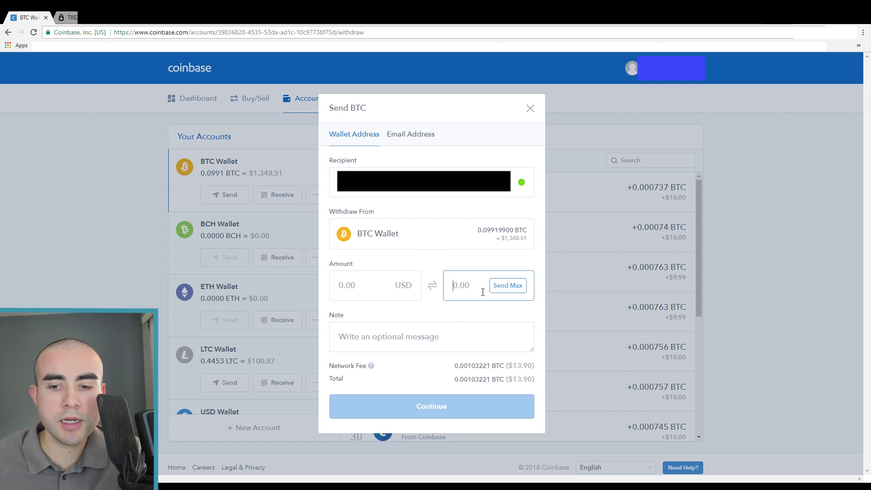
pyautogui.click(370, 289)
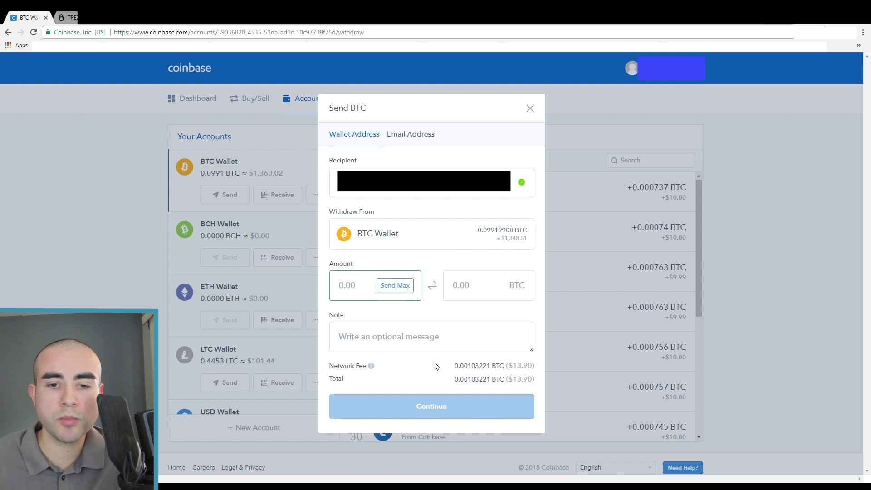
pyautogui.click(530, 110)
pyautogui.click(219, 343)
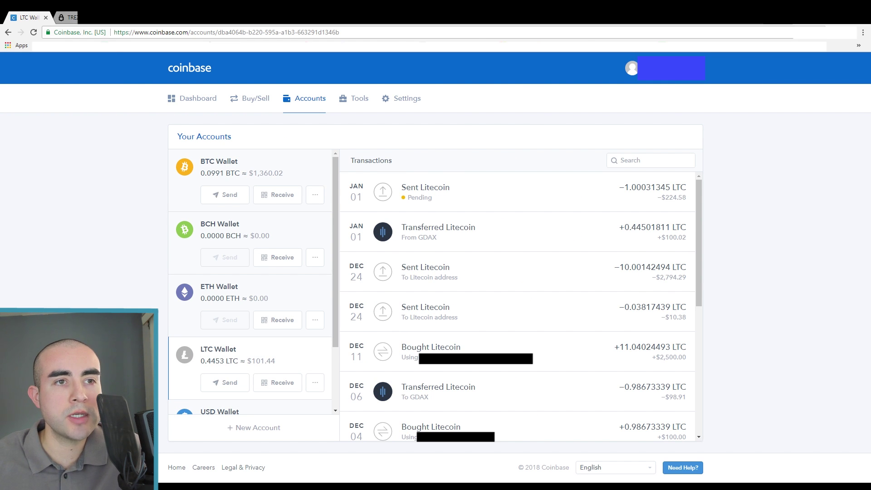
# Step: Refresh both wallets and verify the 1.00031345 LTC Sent Litecoin transfer shows completed with 6 confirmations
pyautogui.click(68, 17)
pyautogui.click(33, 34)
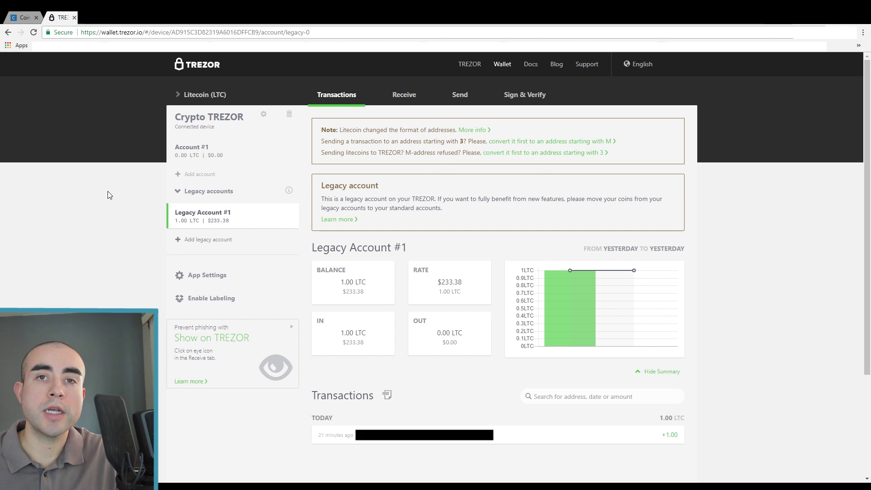
pyautogui.click(37, 15)
pyautogui.click(37, 33)
pyautogui.scroll(-1, 408, 295)
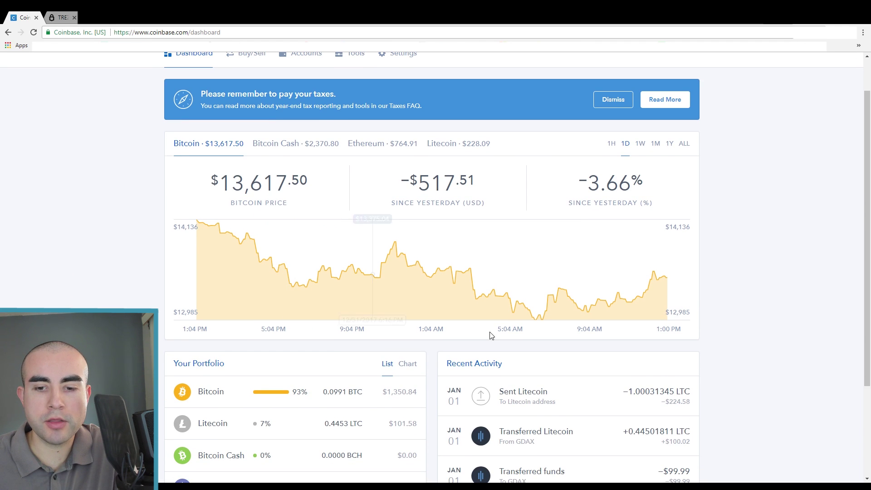
pyautogui.click(549, 402)
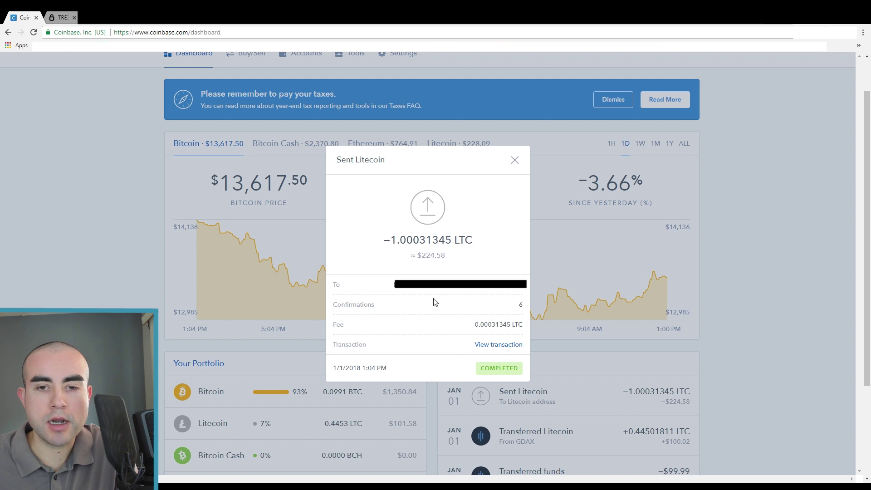
pyautogui.click(514, 160)
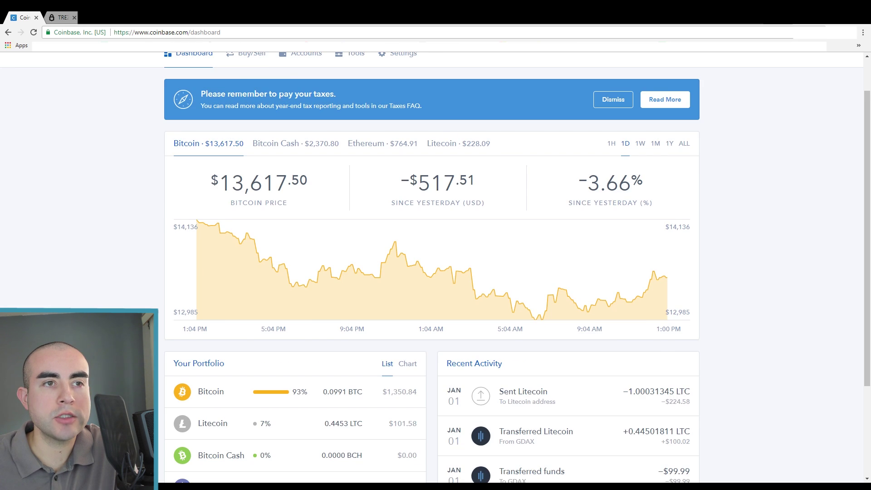
# Step: Go back from the TREZOR Legacy Account #1 page to the trezor.io homepage
pyautogui.click(64, 18)
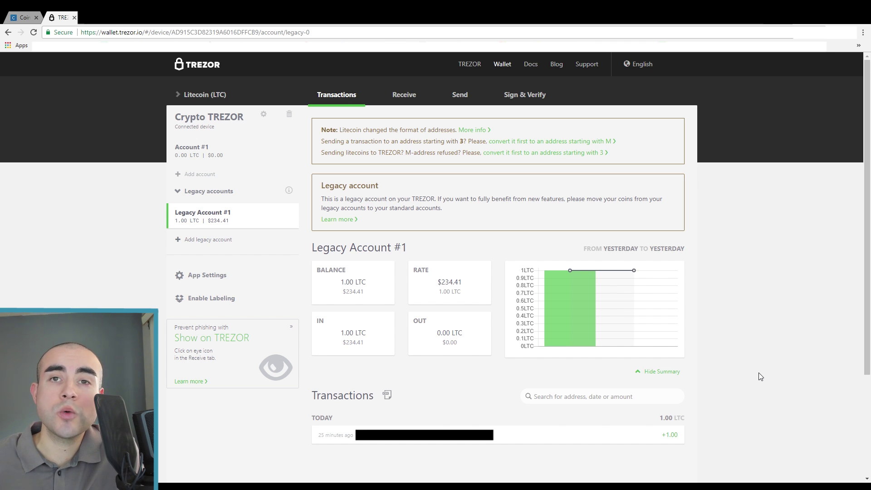
pyautogui.hotkey('alt', 'Left')
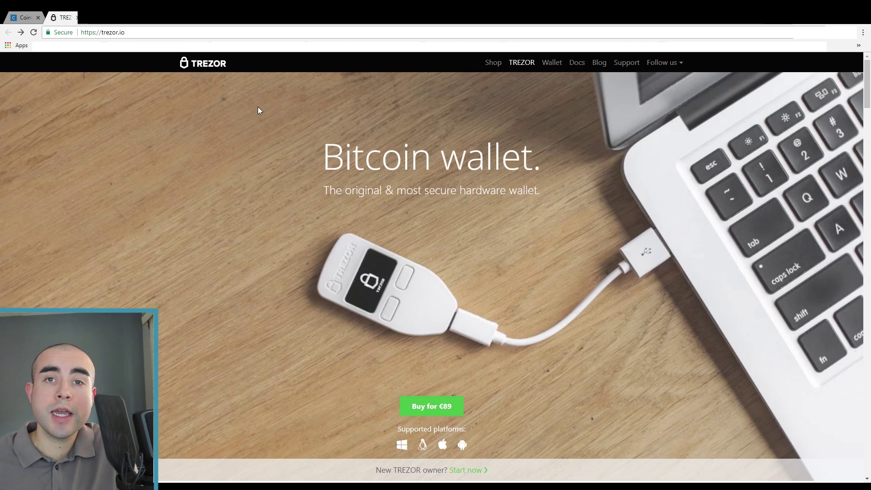